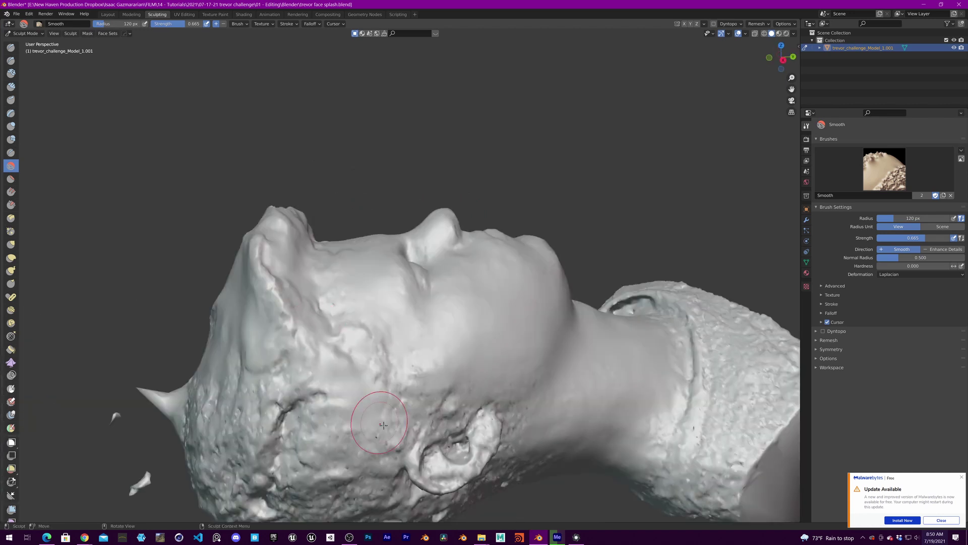
Step: Sculpt the nose and facial creases with the Crease brush, then switch to the Draw brush
mouse_move(335, 271)
middle_mouse_down()
mouse_move(514, 287)
mouse_move(504, 252)
mouse_move(599, 201)
mouse_move(521, 298)
middle_mouse_up()
mouse_move(398, 362)
middle_mouse_down()
mouse_move(551, 227)
mouse_move(460, 356)
mouse_move(505, 328)
mouse_move(562, 318)
middle_mouse_up()
key("shift+c")
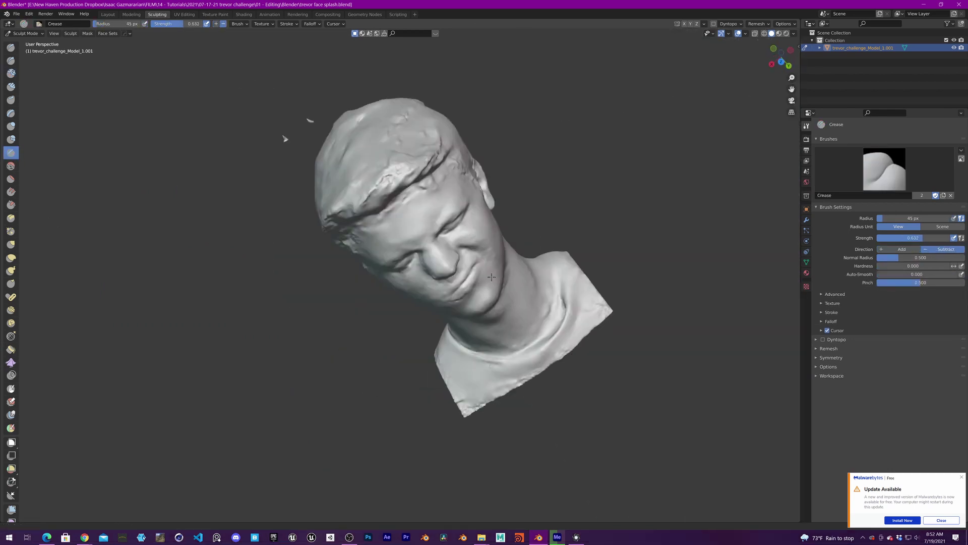
key("ctrl+Page_Up")
key("ctrl+Page_Up")
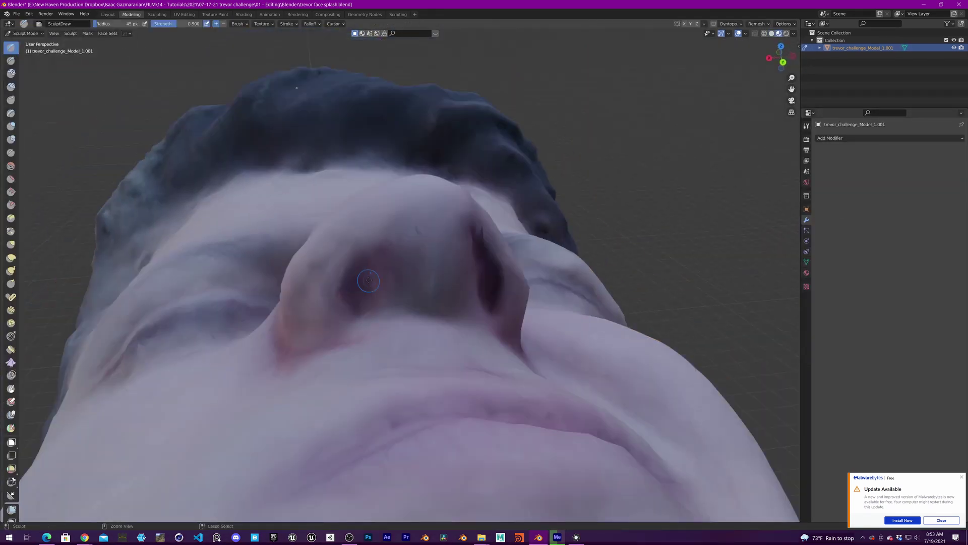
scroll(368, 275, "up", 3)
middle_click_drag(368, 275, 380, 297)
key("shift+c")
scroll(379, 297, "up", 5)
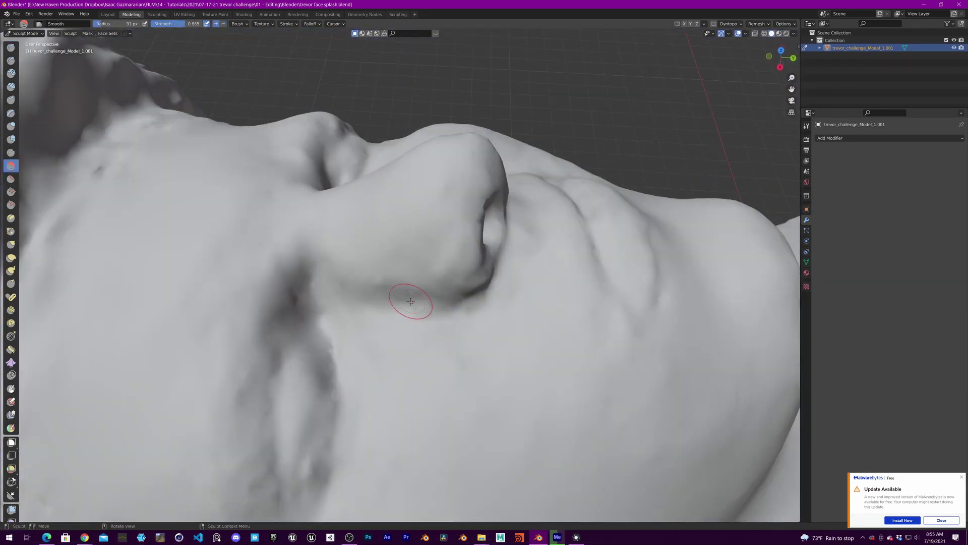
left_click(11, 48)
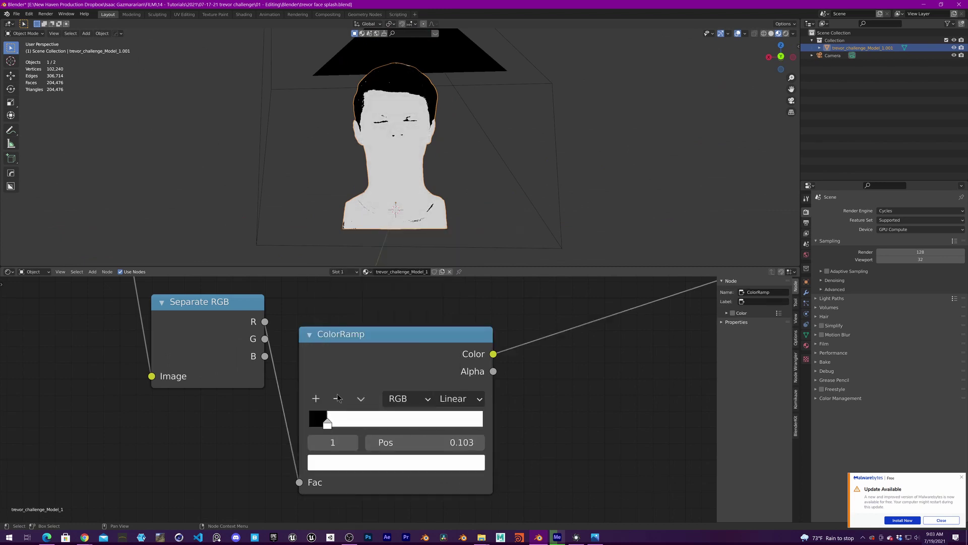
Step: Duplicate the ColorRamp and move its stop to about 0.29 to whiten the face
left_click_drag(373, 414, 360, 434)
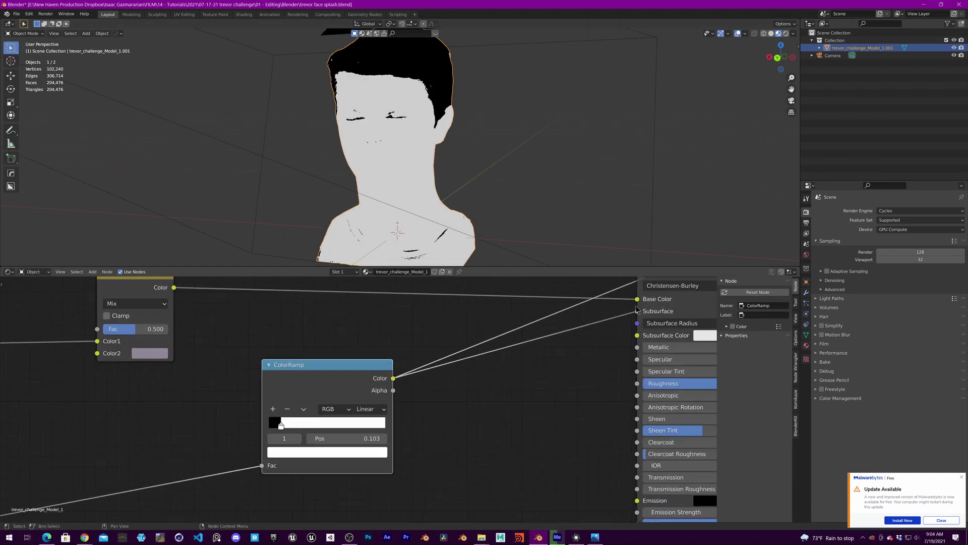
key("shift+s")
mouse_move(339, 422)
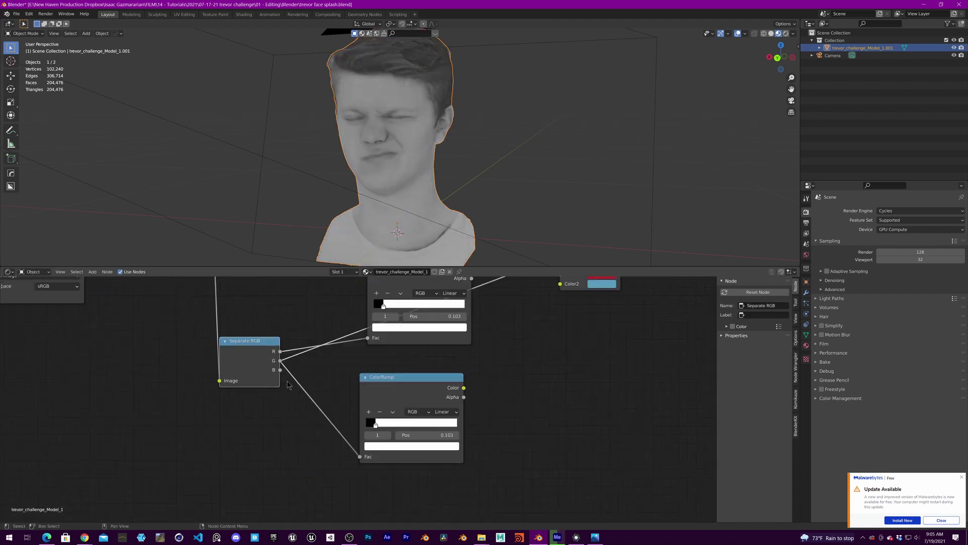
scroll(429, 428, "up", 5)
left_click(428, 475)
left_click_drag(350, 439, 395, 440)
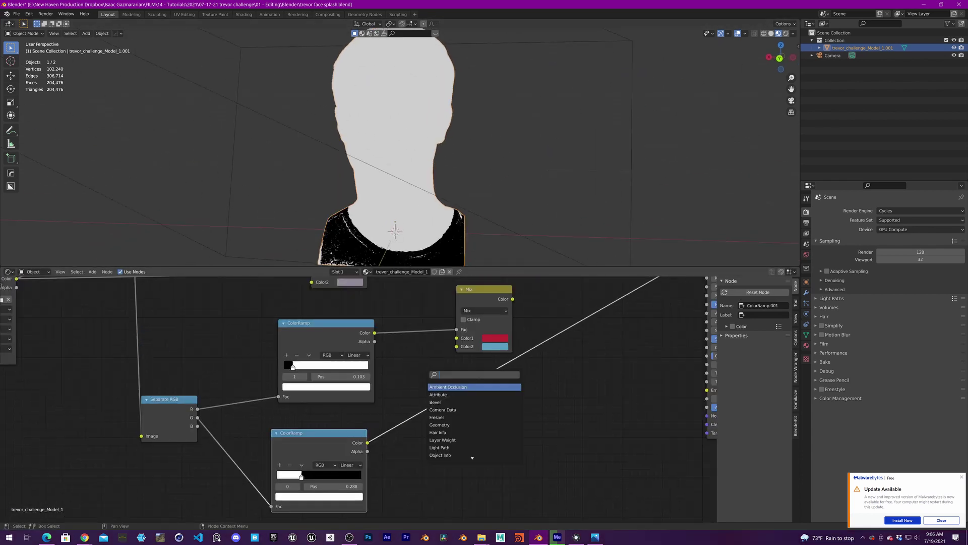
Step: Multiply the two masks into a grey Mix feeding Base Color, and place an Image Texture node
left_click(444, 404)
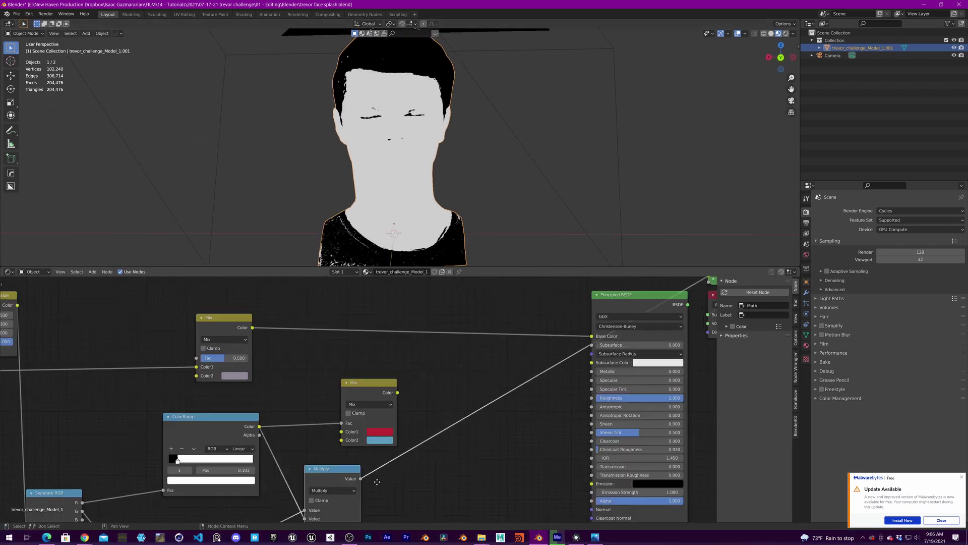
left_click(360, 399)
left_click_drag(392, 415, 380, 414)
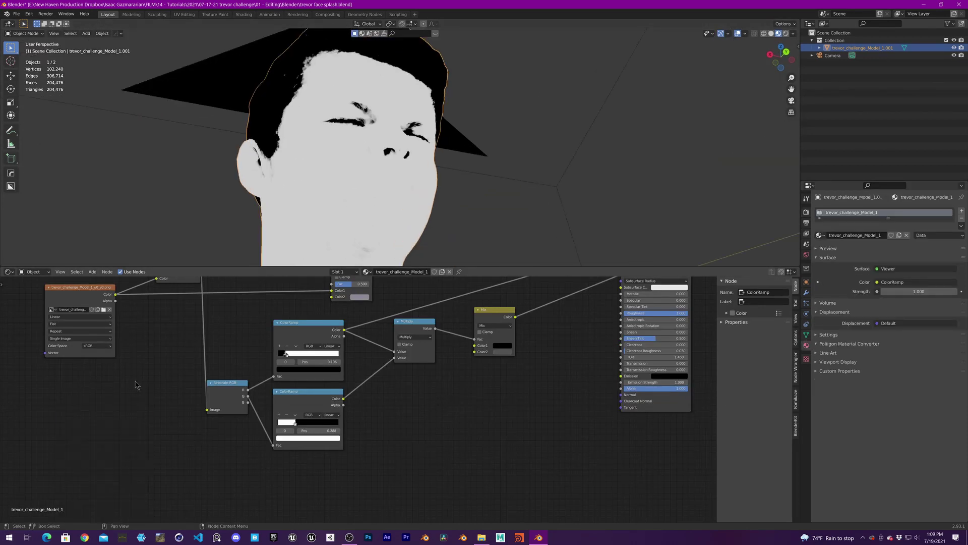
left_click(46, 386)
scroll(41, 401, "up", 2)
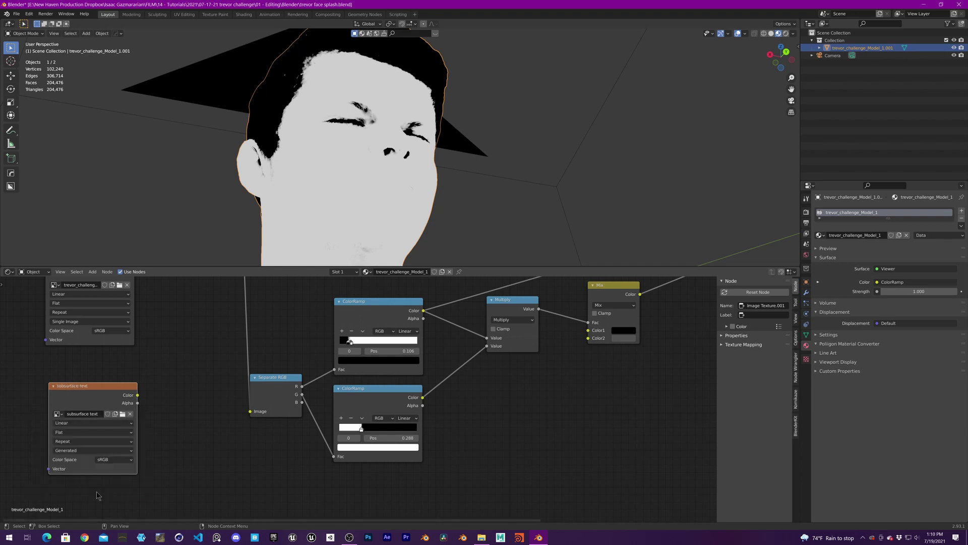
Step: In Texture Paint, paint three white dabs onto the nose
scroll(124, 395, "down", 1)
left_click(215, 14)
mouse_move(611, 216)
middle_mouse_down()
mouse_move(557, 244)
mouse_move(540, 223)
mouse_move(527, 257)
mouse_move(575, 261)
middle_mouse_up()
scroll(557, 244, "up", 3)
left_click(568, 231)
left_click(540, 223)
left_click(534, 242)
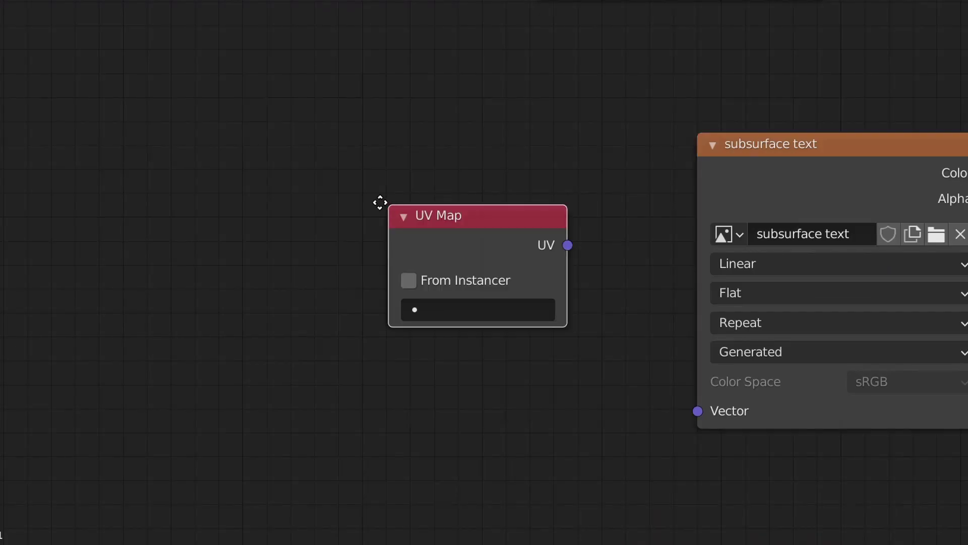
Step: Connect a UV Map node set to 'for painting' to the texture's Vector input
left_click_drag(380, 203, 279, 231)
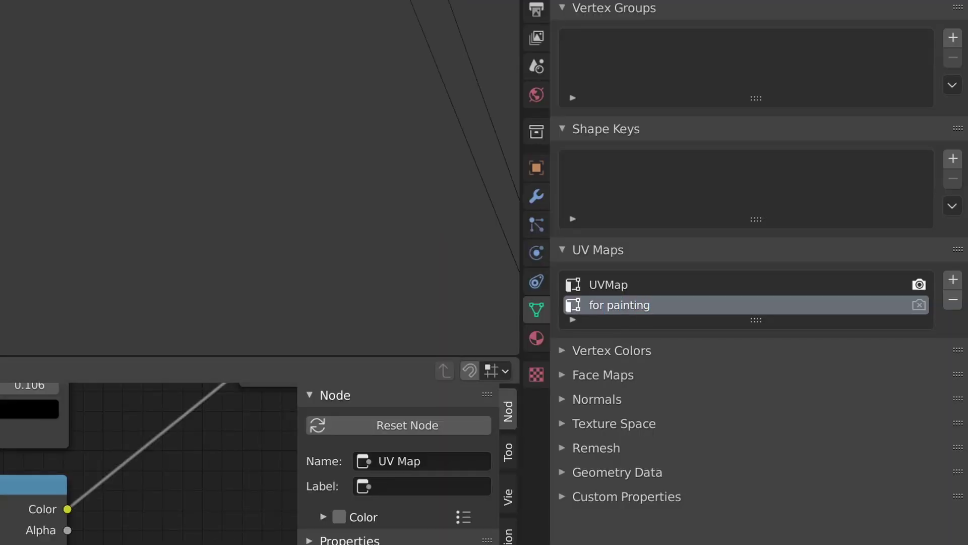
left_click(204, 462)
left_click_drag(291, 491, 303, 484)
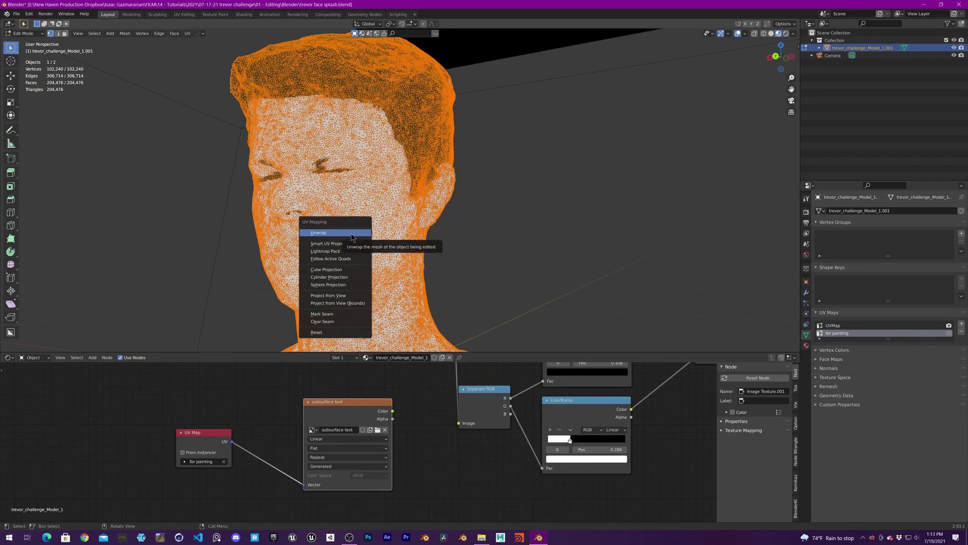
Step: Unwrap the head's UVs and mark the neck edge loop as a seam
left_click(351, 234)
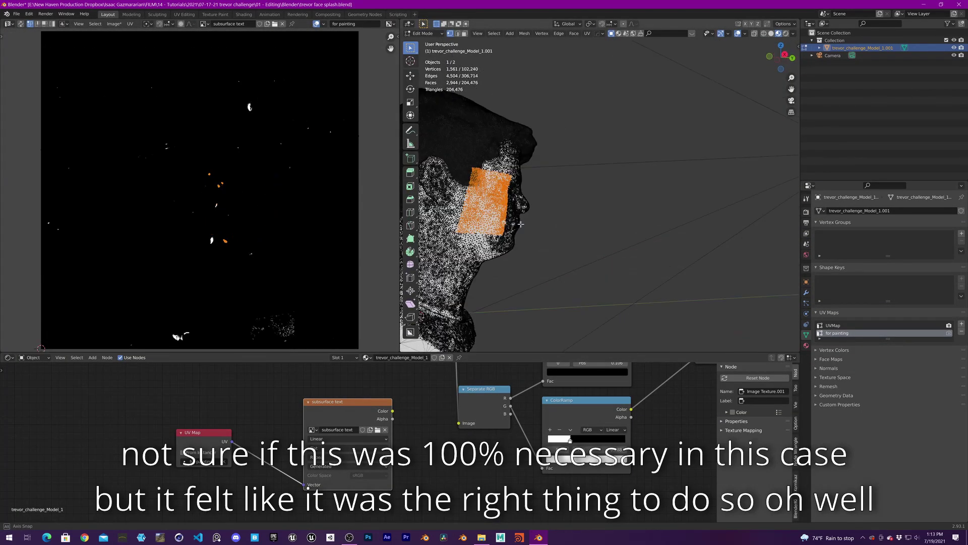
key("b")
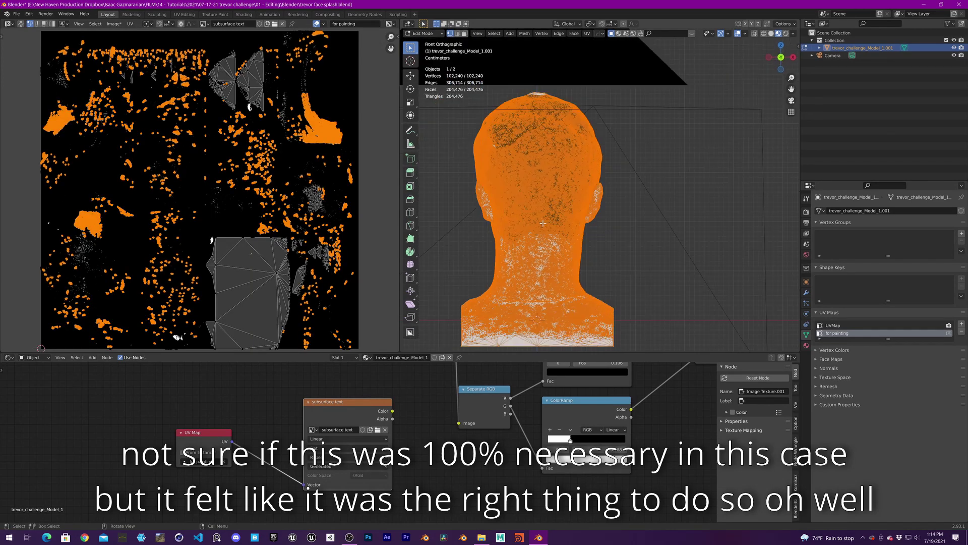
key("alt+a")
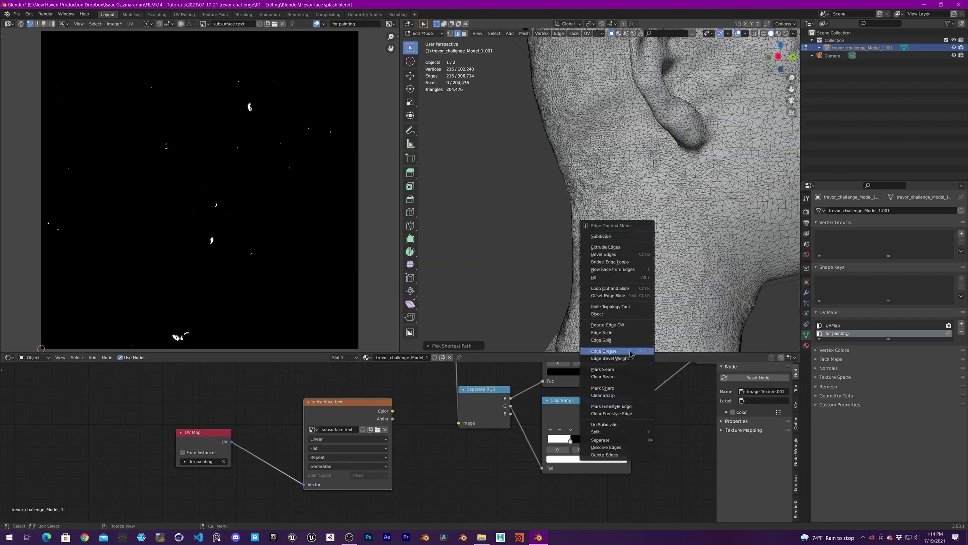
left_click(602, 369)
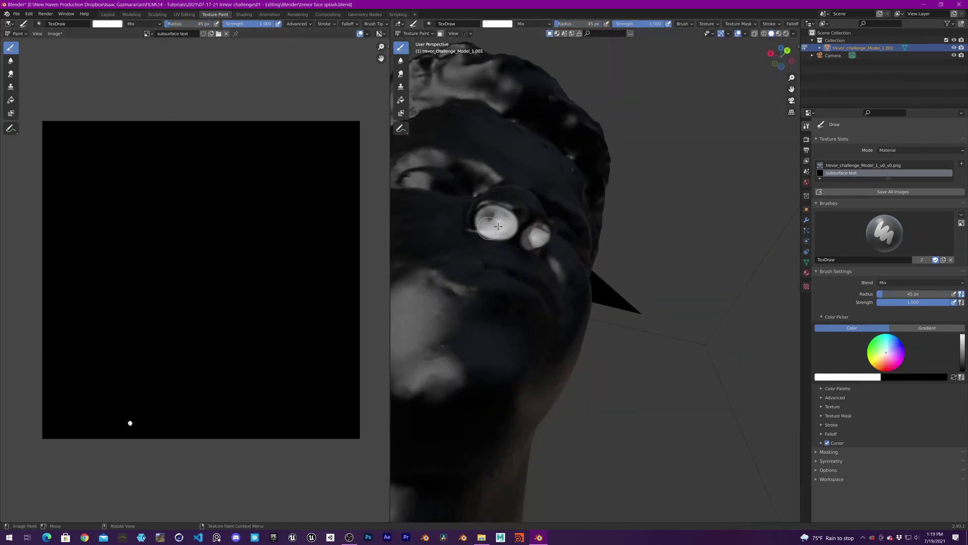
Step: Paint white onto the nostrils with the 45 px white brush
left_click(481, 216)
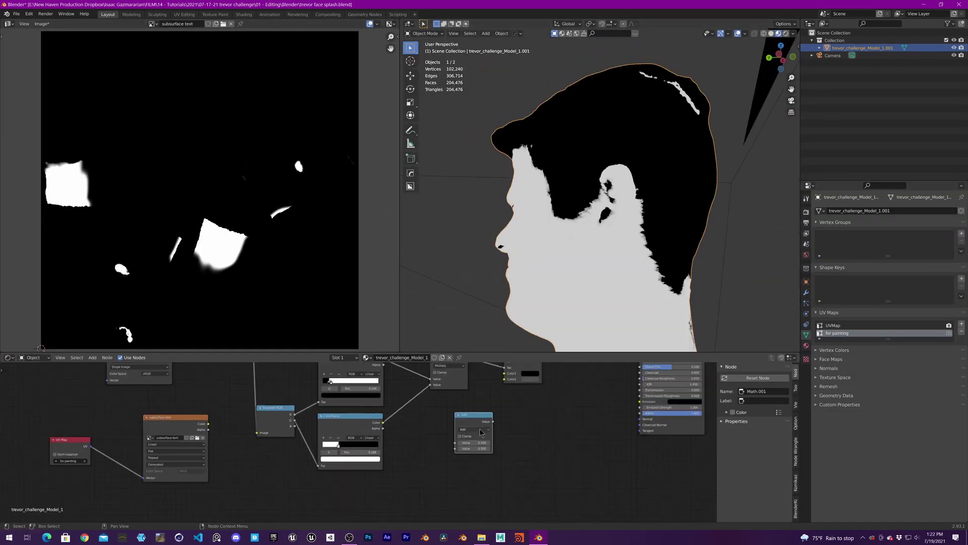
Step: Connect the Multiply output into a Math Add node with the painted texture
left_click_drag(373, 436, 379, 490)
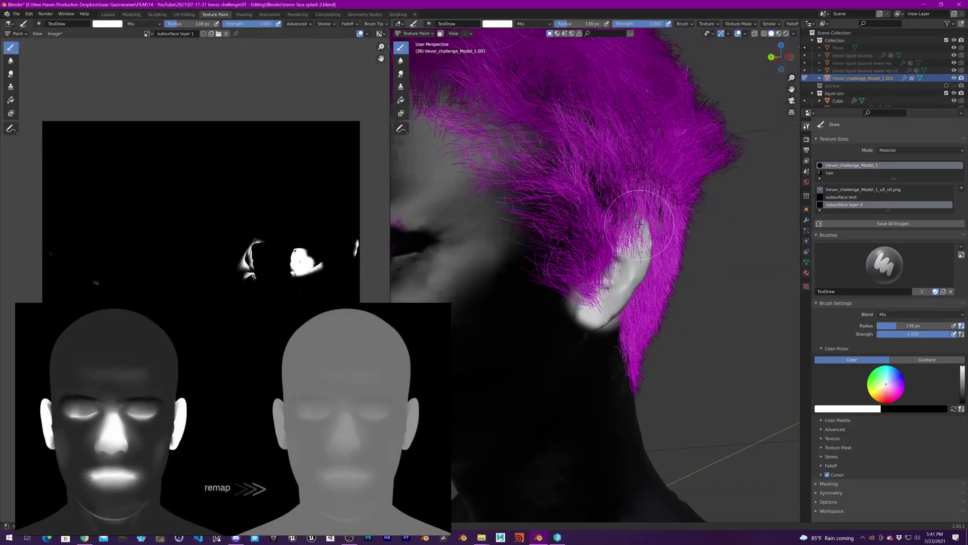
Step: Set the Bump node field to 0 and reposition the Mix and Hue/Saturation nodes
left_click(107, 23)
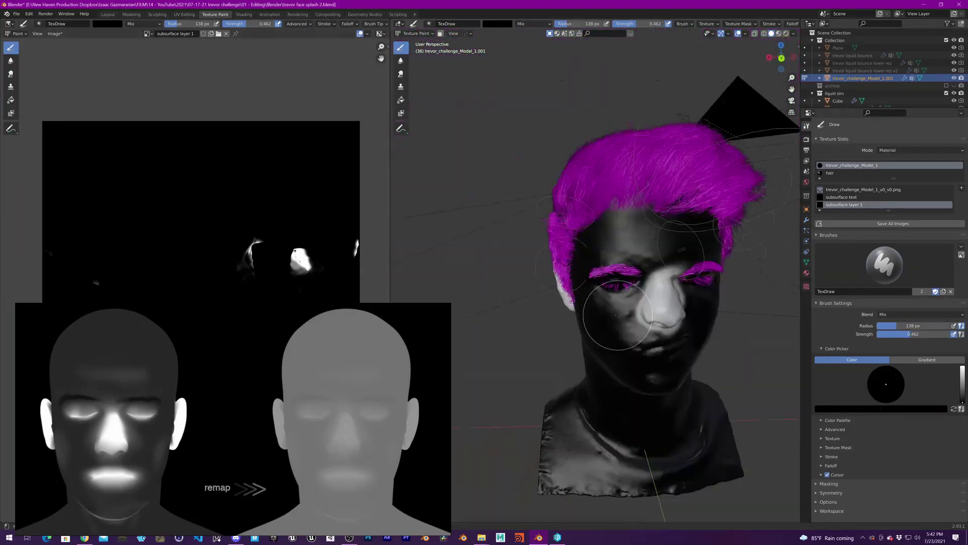
middle_click_drag(648, 303, 691, 329)
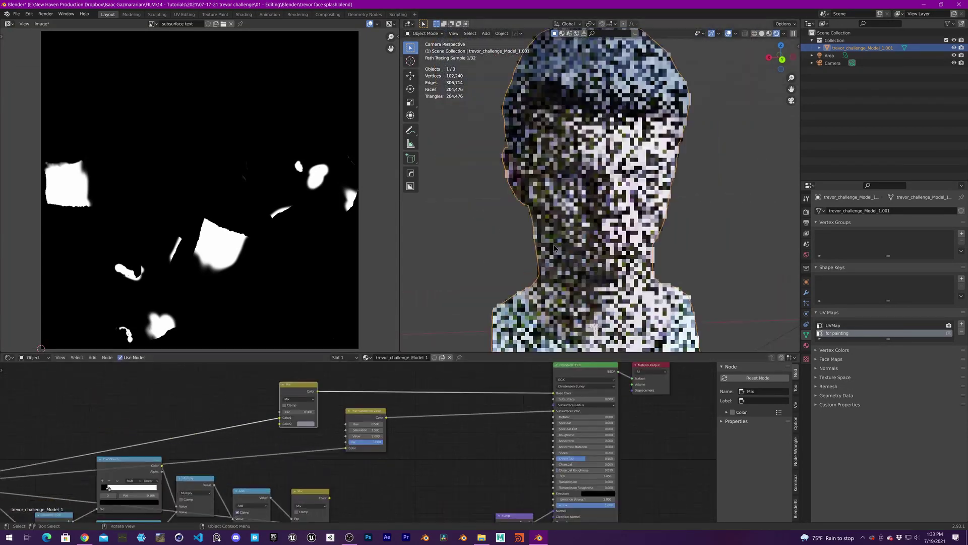
type("0.050")
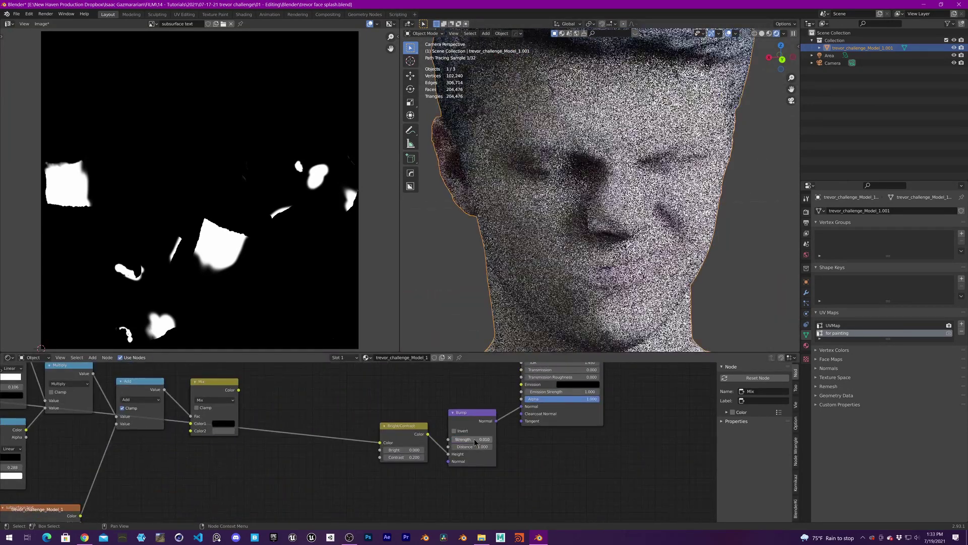
mouse_move(388, 405)
middle_mouse_down()
mouse_move(469, 504)
mouse_move(385, 417)
middle_mouse_up()
left_click(419, 465)
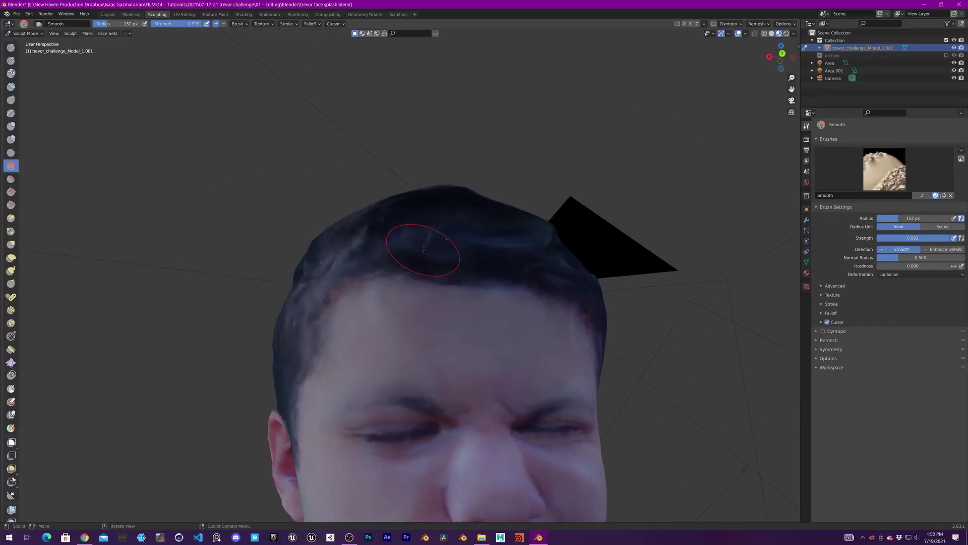
Step: Orbit the view around the scanned head
mouse_move(424, 249)
middle_mouse_down()
mouse_move(402, 217)
mouse_move(365, 229)
middle_mouse_up()
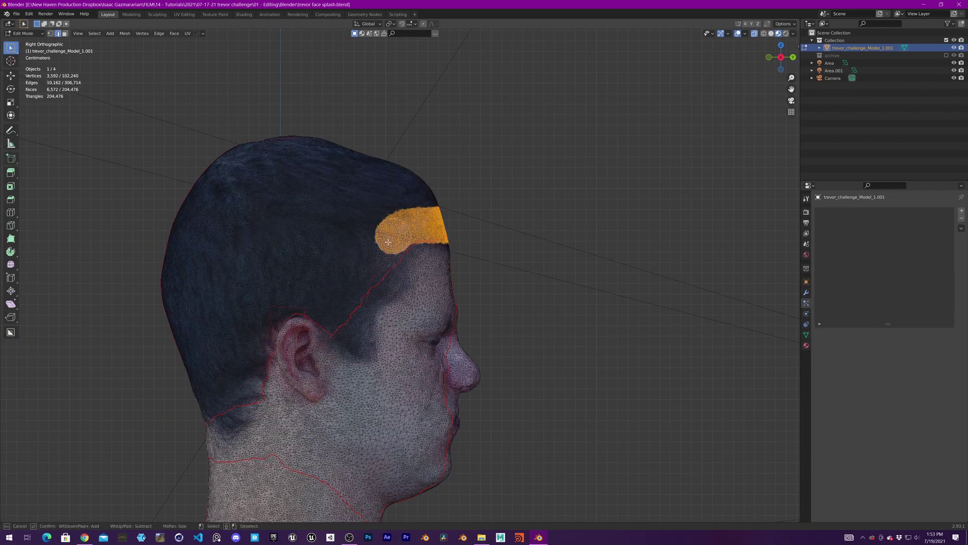
Step: Orbit to a front view and extend the selection across the hair faces
middle_click_drag(293, 220, 337, 182)
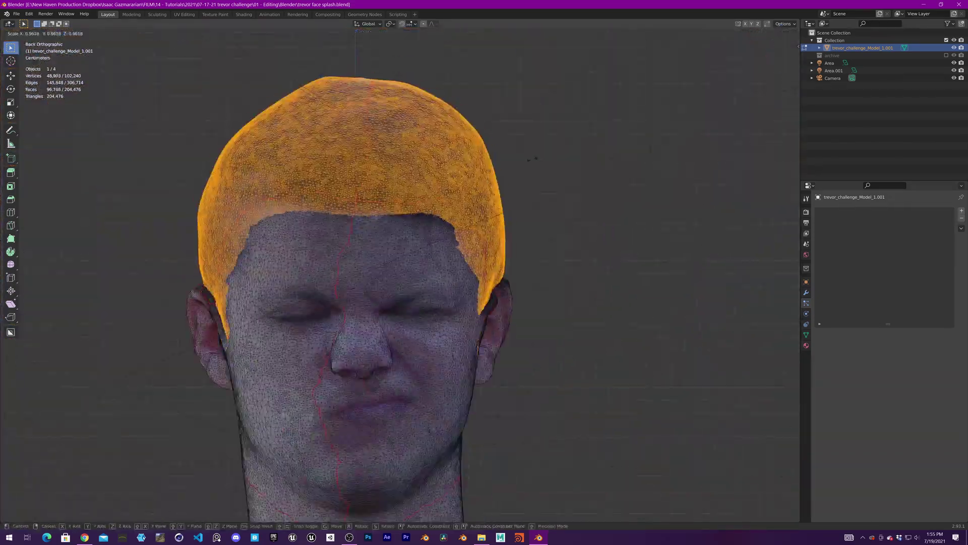
left_click(806, 335)
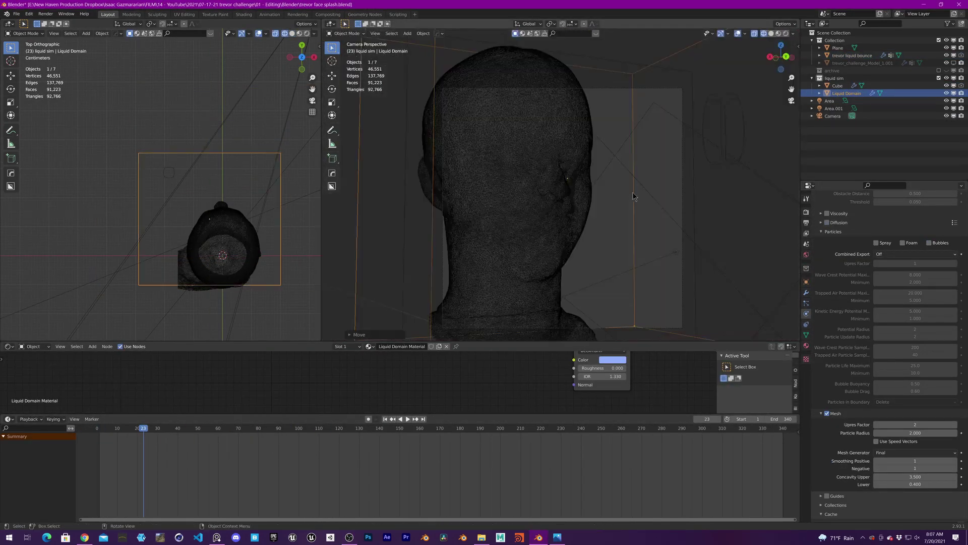
Step: Select the head to check its collision settings
middle_click_drag(632, 192, 680, 197)
scroll(877, 321, "up", 10)
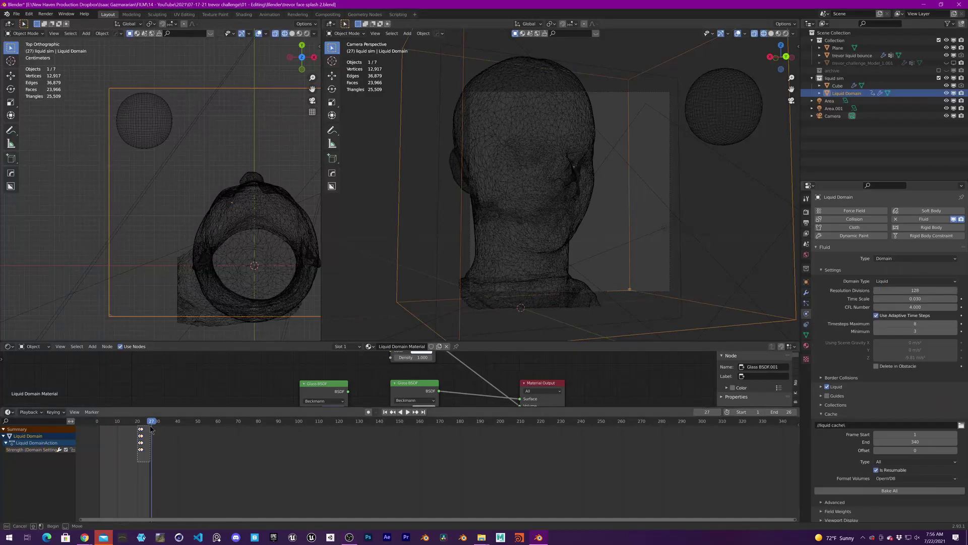
left_click(576, 232)
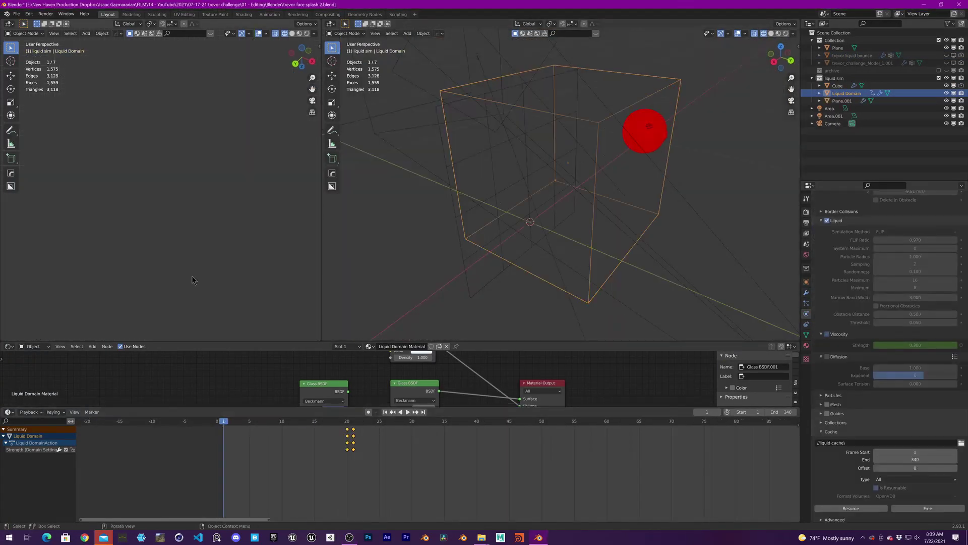
Step: Bake the liquid simulation, stop it, and shift the keyframes five frames earlier
left_click(867, 483)
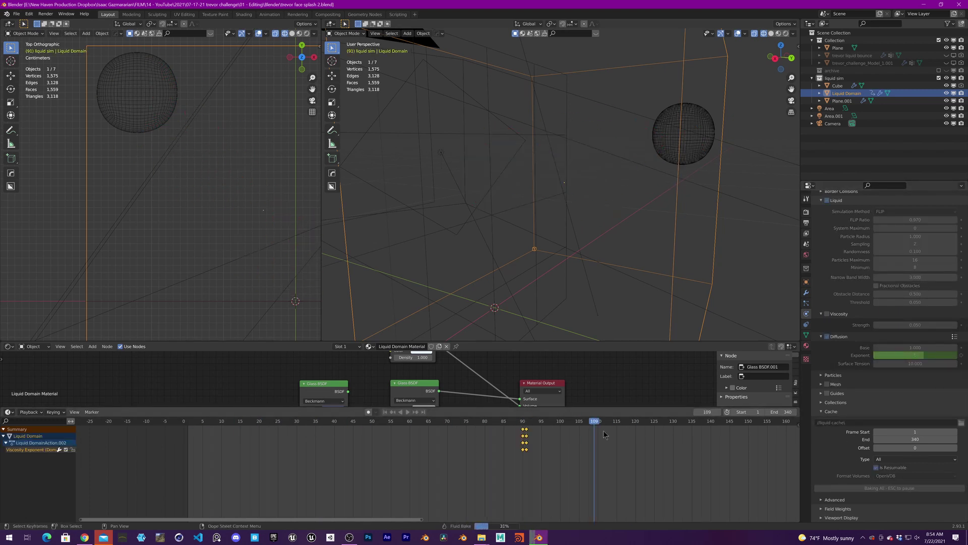
key("Escape")
key("g")
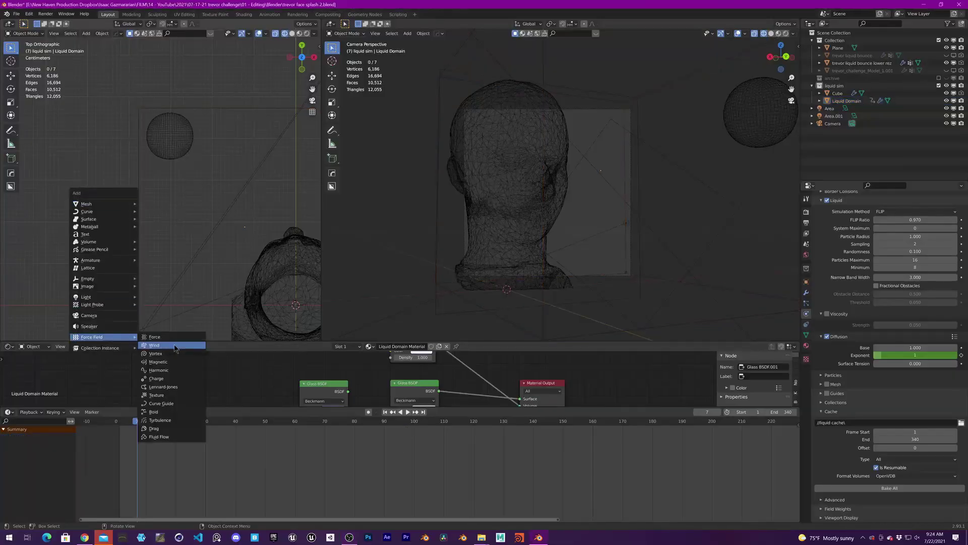
Step: Add a Wind force field and rotate it around the X and Z axes
left_click(173, 347)
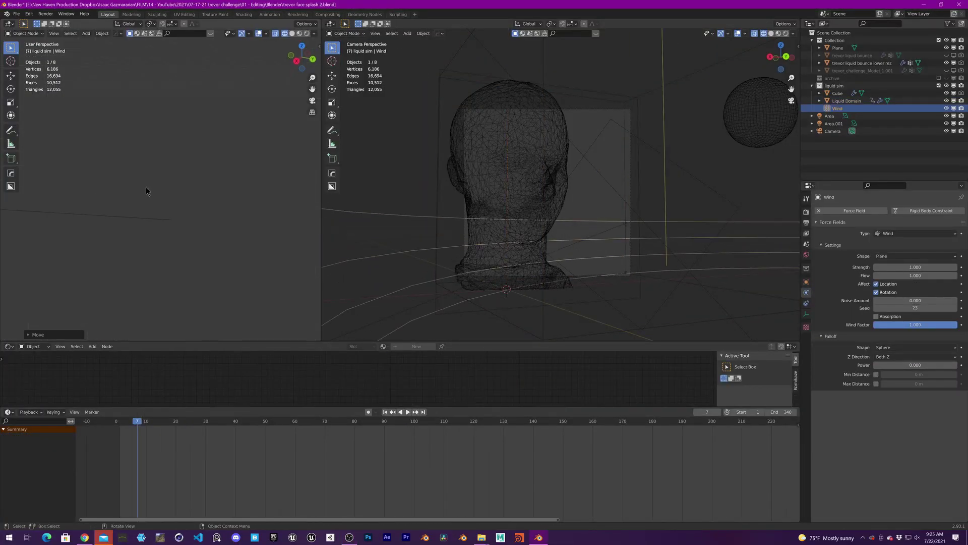
key("r")
key("x")
key("BackSpace")
key("BackSpace")
key("BackSpace")
Step: From the top view, select the liquid domain and scroll down to its cache settings
key("KP_7")
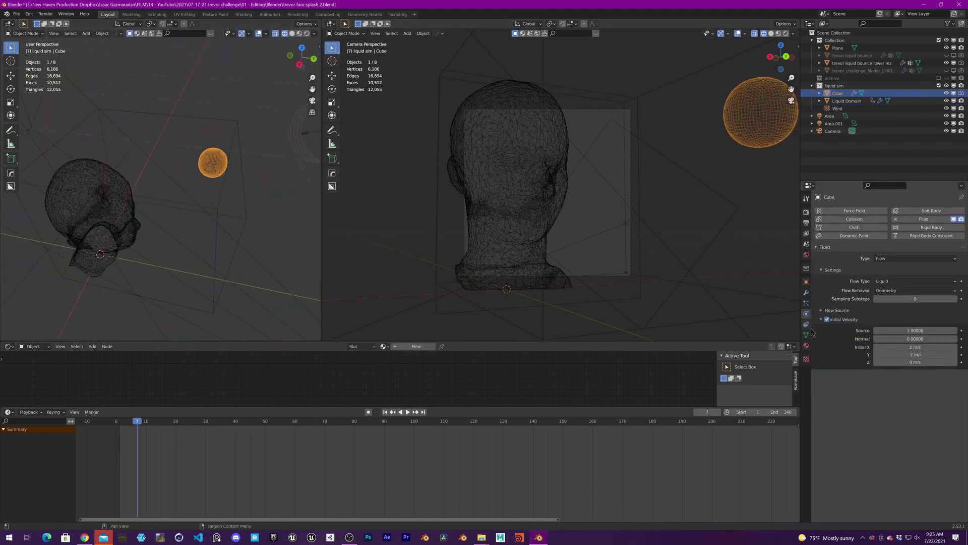
left_click(846, 101)
scroll(853, 454, "down", 10)
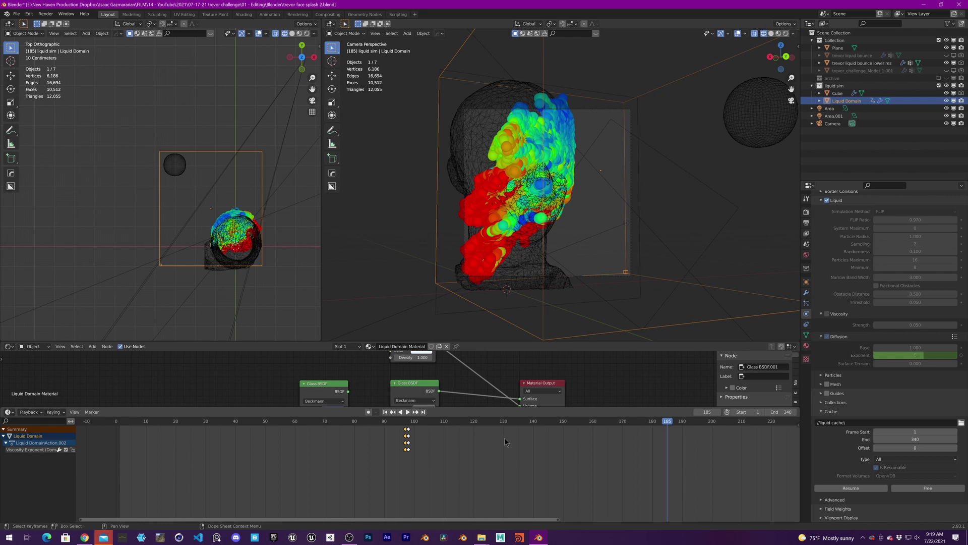
Step: Rebake the liquid simulation, render a test frame with F12, and reselect the liquid domain
left_click(850, 488)
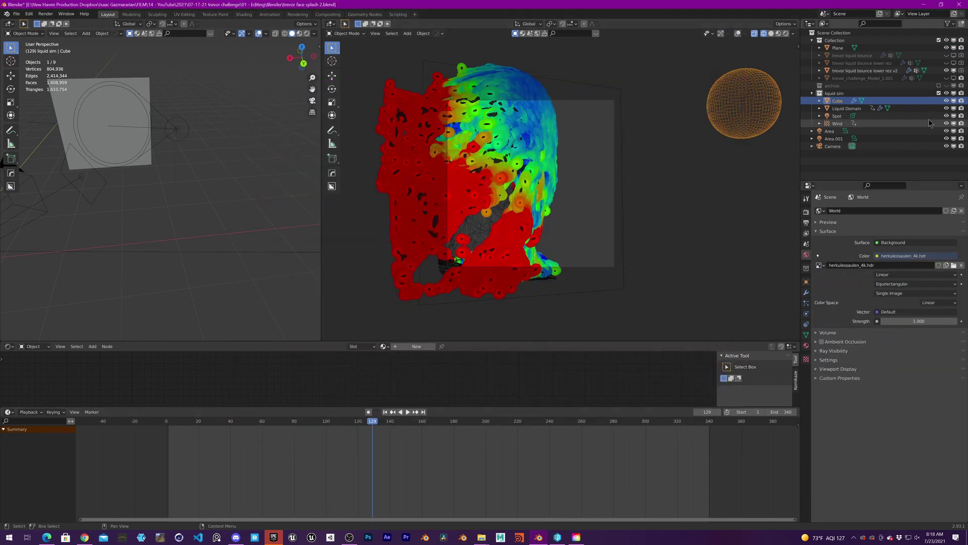
key("F12")
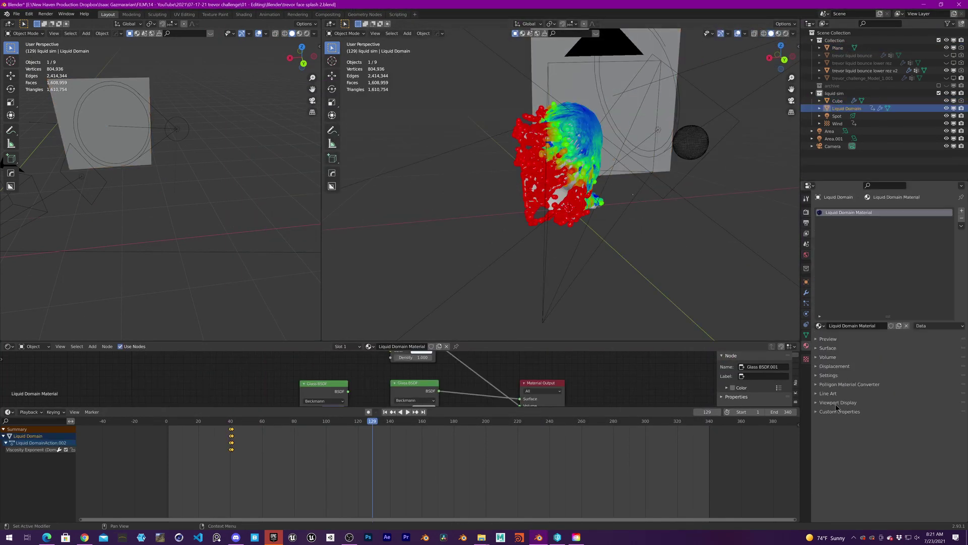
left_click(832, 324)
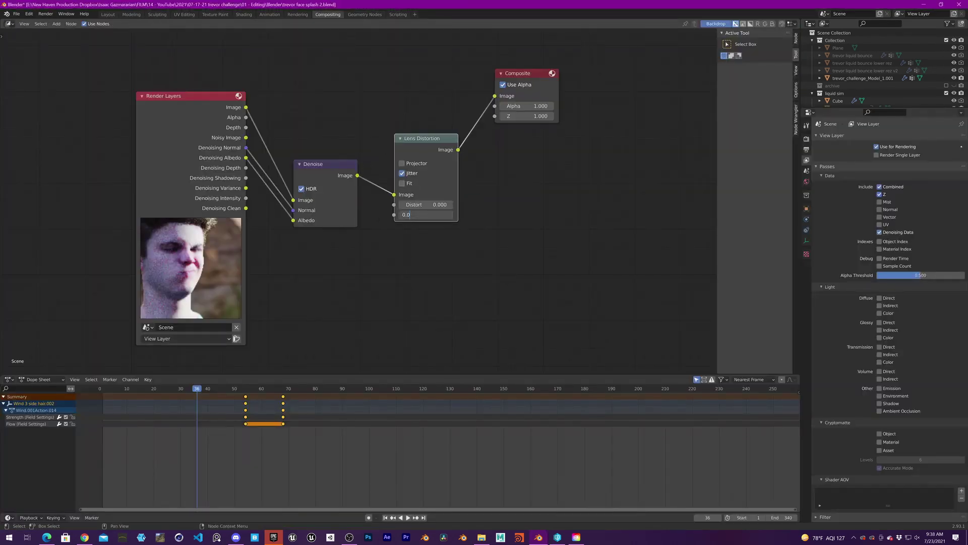
Step: Confirm the Lens Distortion value and test-render frame 36 through the Denoise and Lens Distortion chain
key("Return")
key("F12")
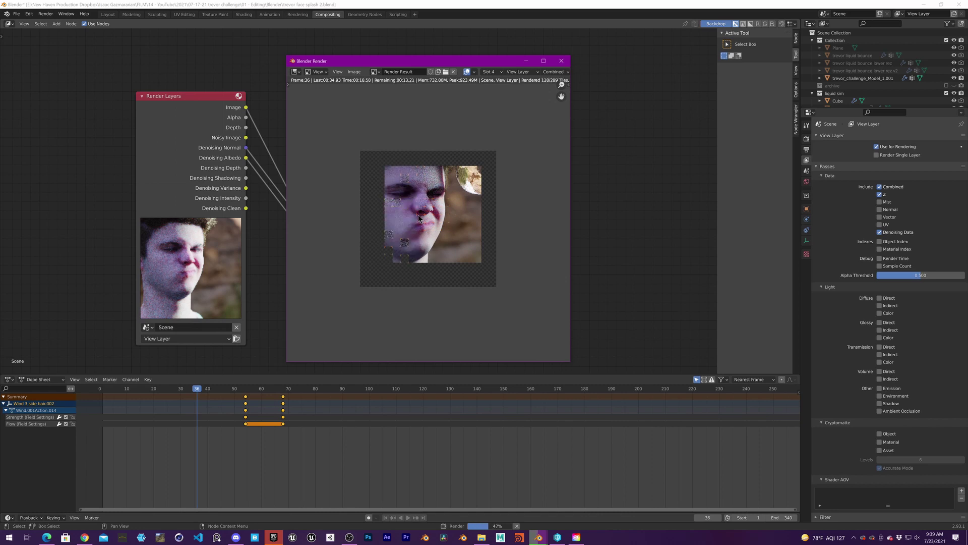
scroll(428, 200, "up", 2)
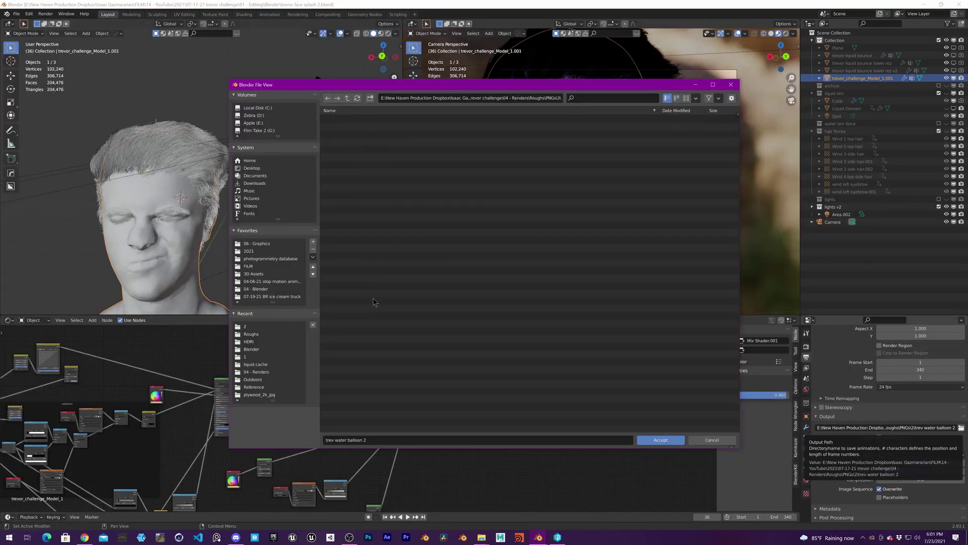
Step: Accept the new output folder, save frames as OpenEXR, and start rendering the animation
left_click(920, 454)
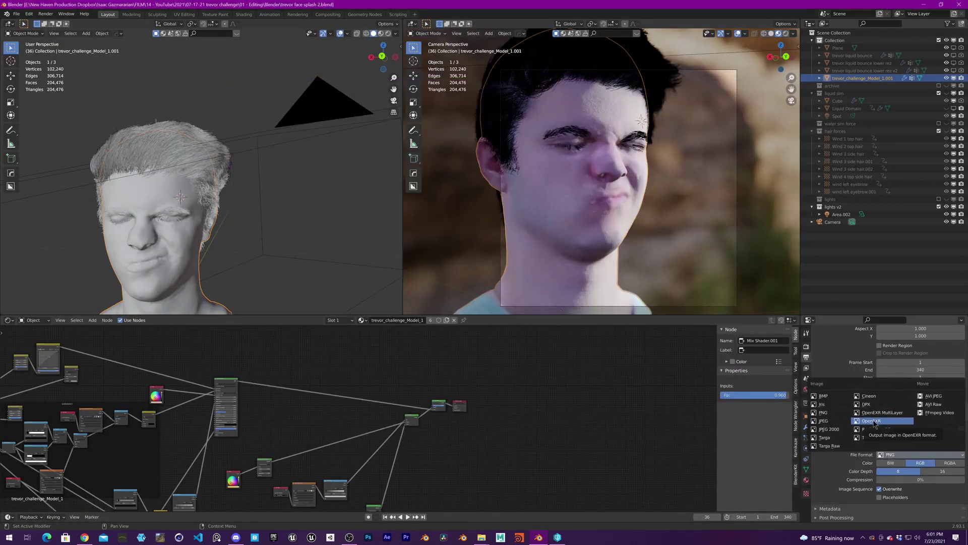
left_click(875, 422)
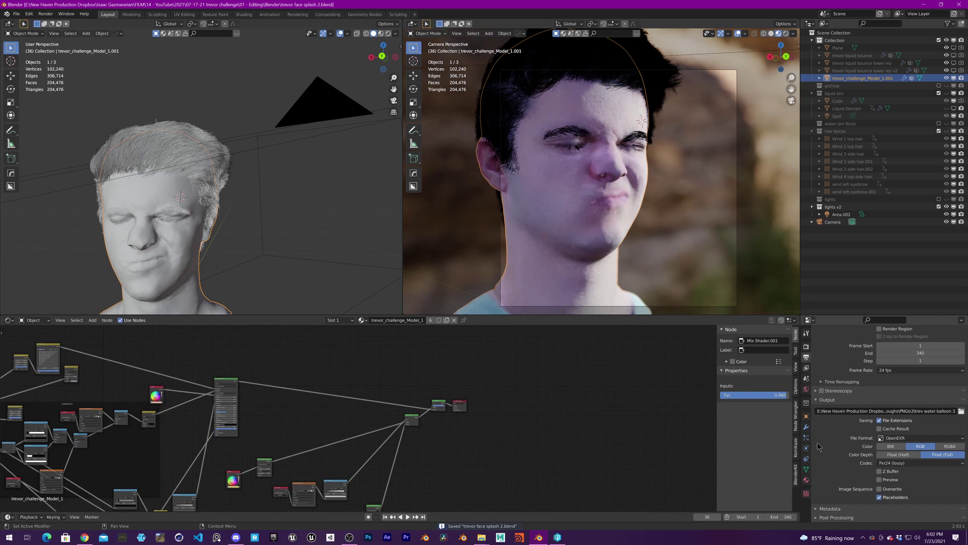
key("ctrl+F12")
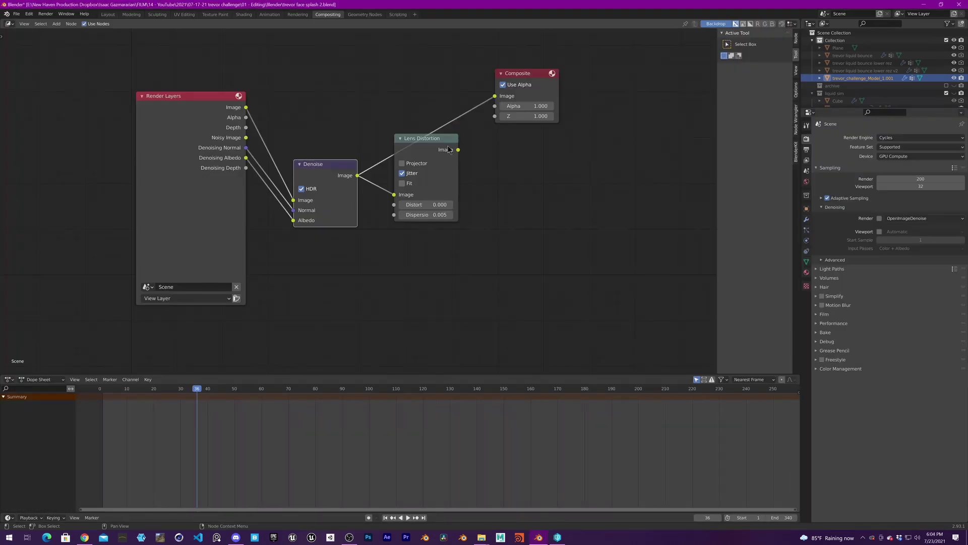
Step: Restart the animation render from frame 1 with Ctrl+F12
key("ctrl+F12")
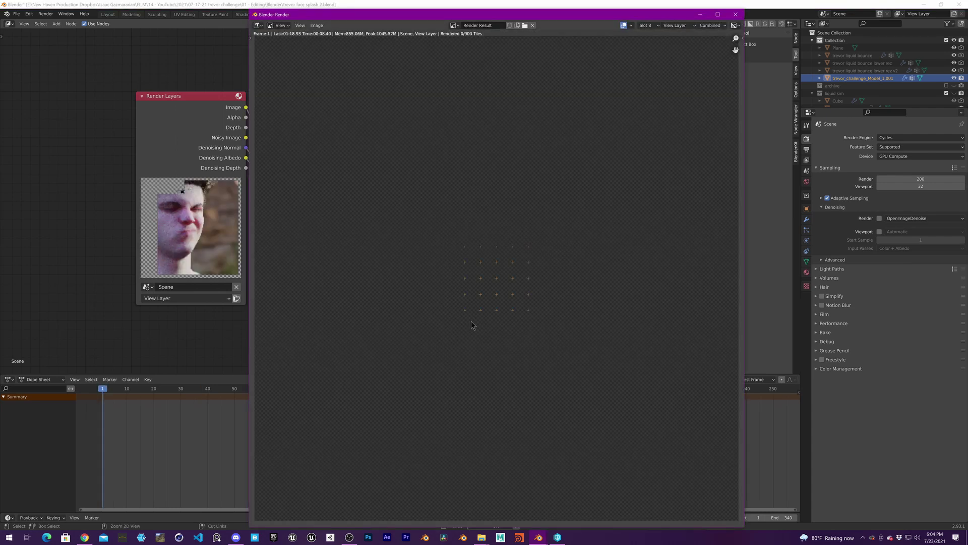